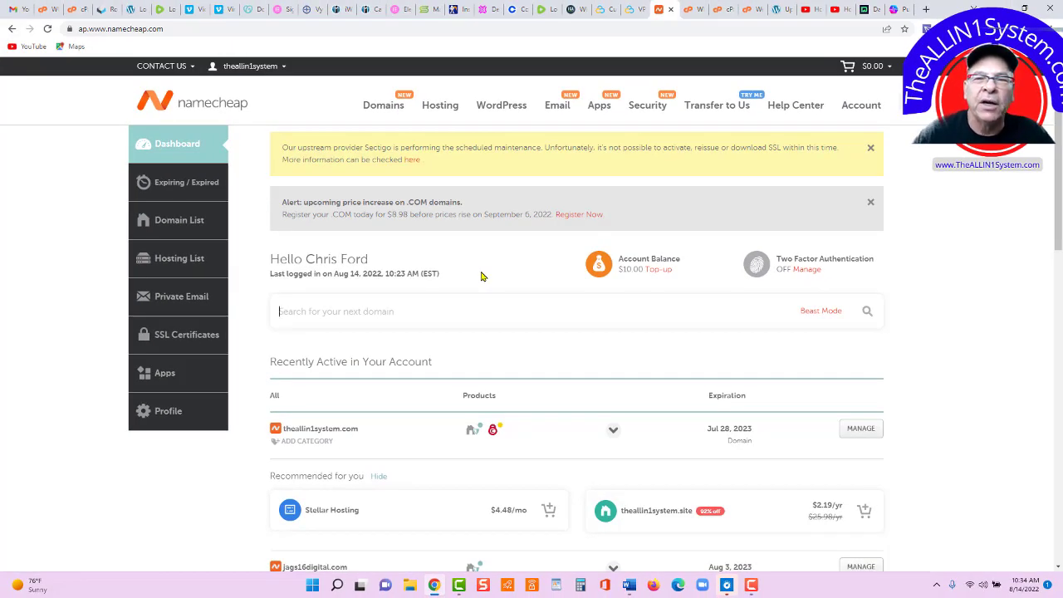
Search for the domain theallin1system
{"action": "left_click", "coordinate": [418, 307]}
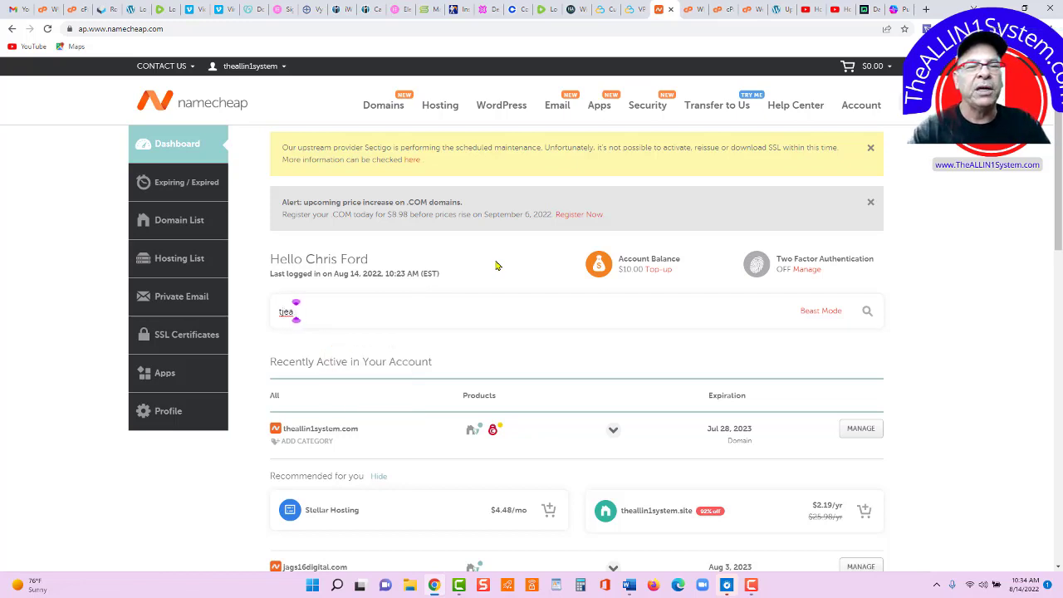
{"action": "type", "text": "theallin"}
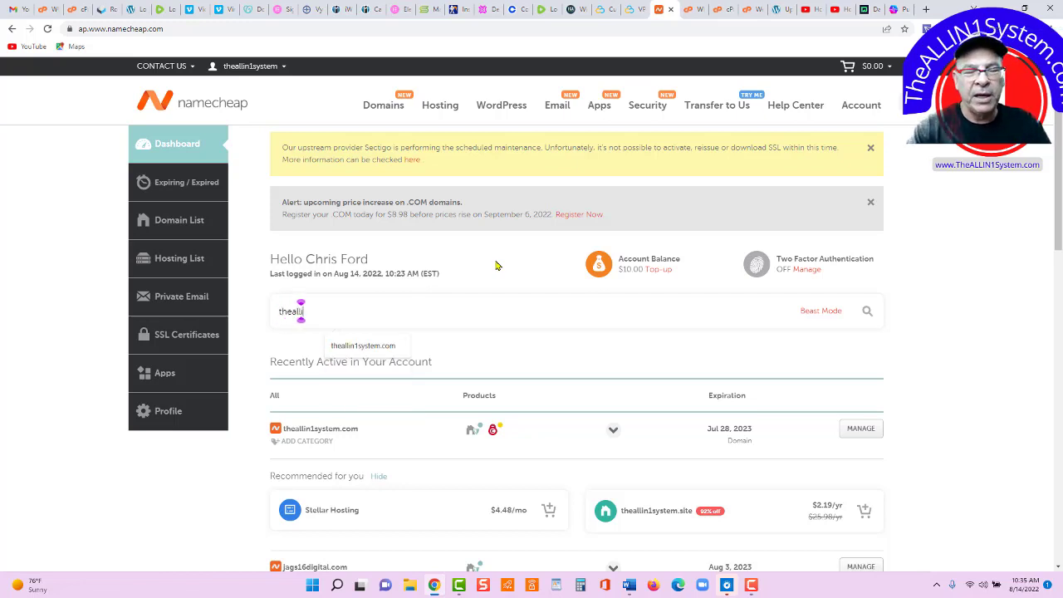
{"action": "type", "text": "1system"}
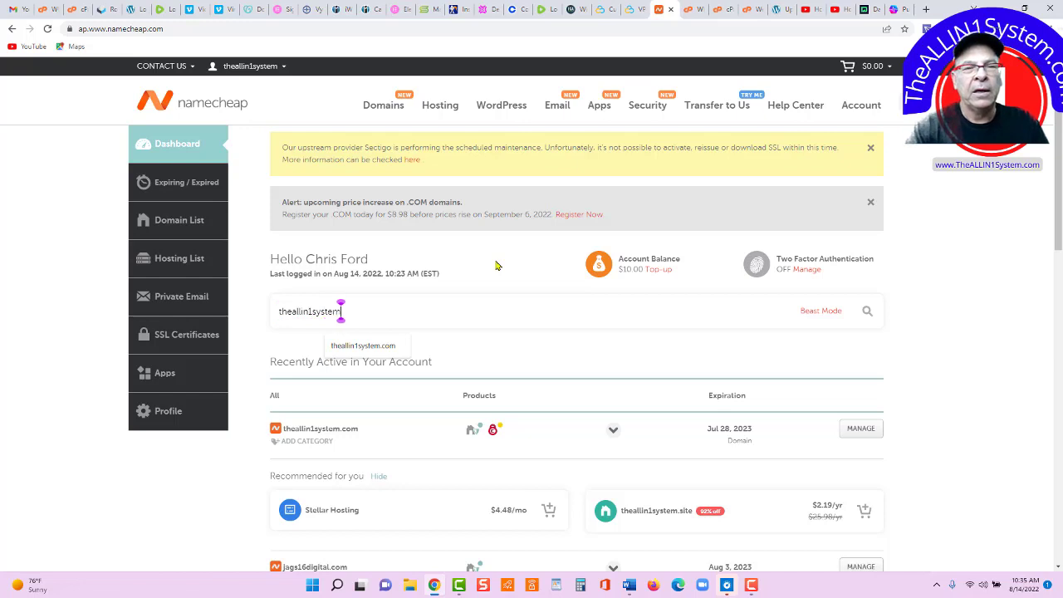
{"action": "key", "text": "Return"}
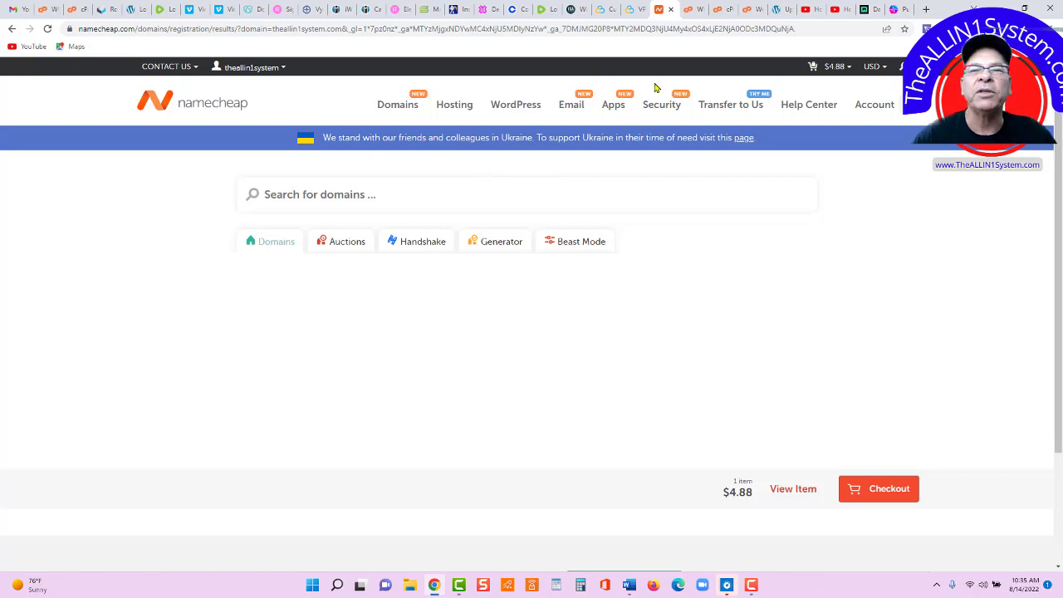
Switch to the WordPress admin of theallin1system.com, visit the live site and view its Resources page
{"action": "left_click", "coordinate": [777, 10]}
{"action": "mouse_move", "coordinate": [79, 67]}
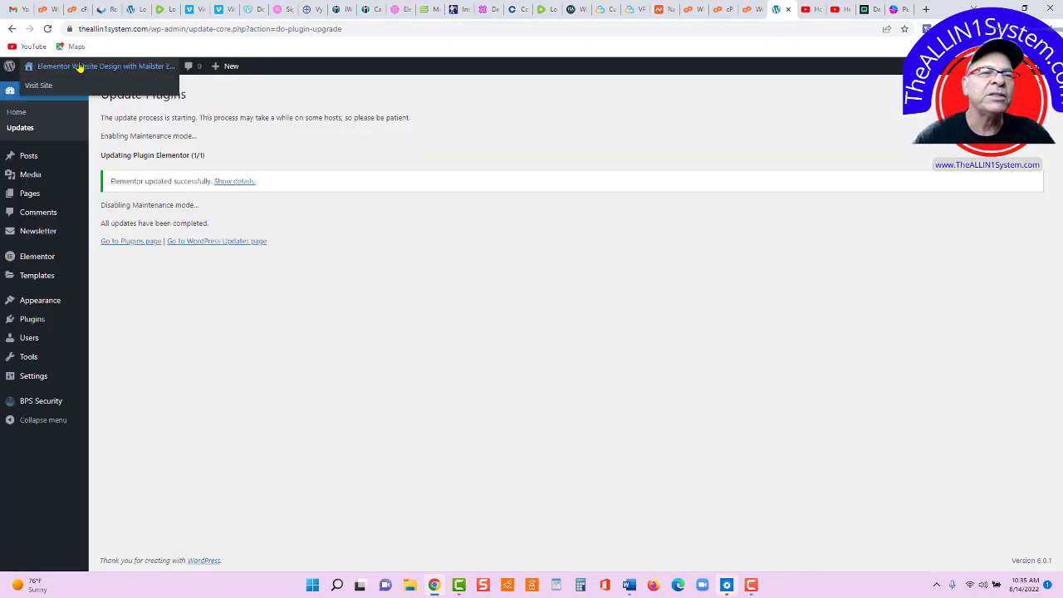
{"action": "left_click", "coordinate": [33, 86]}
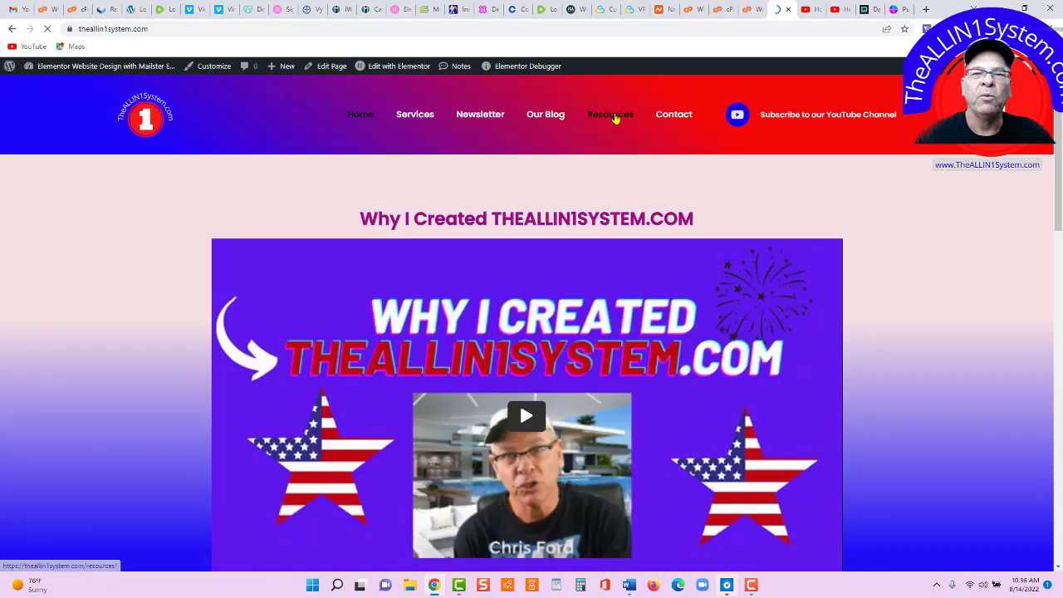
{"action": "left_click", "coordinate": [610, 114]}
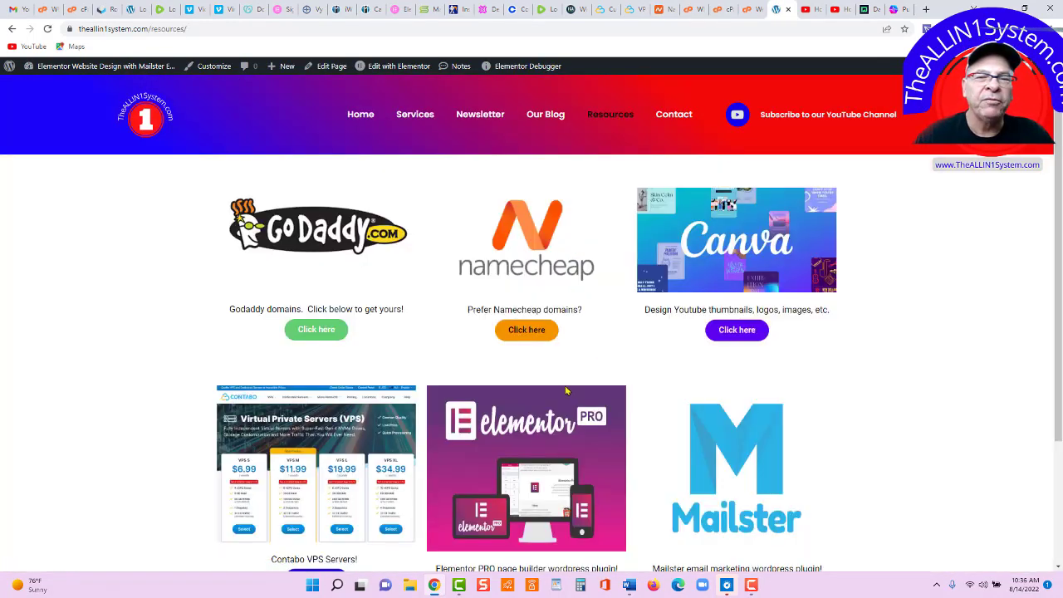
{"action": "scroll", "coordinate": [362, 453], "scroll_direction": "down", "scroll_amount": 1}
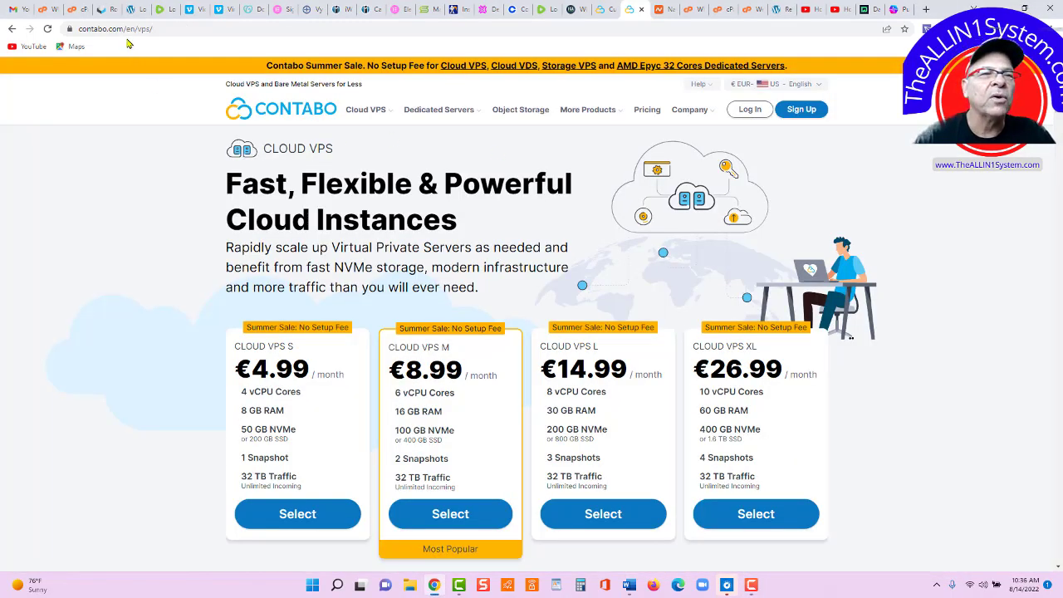
On Contabo's Cloud VPS page, highlight the Cloud VPS S price and select that plan for configuration
{"action": "left_click_drag", "start_coordinate": [127, 31], "coordinate": [66, 32]}
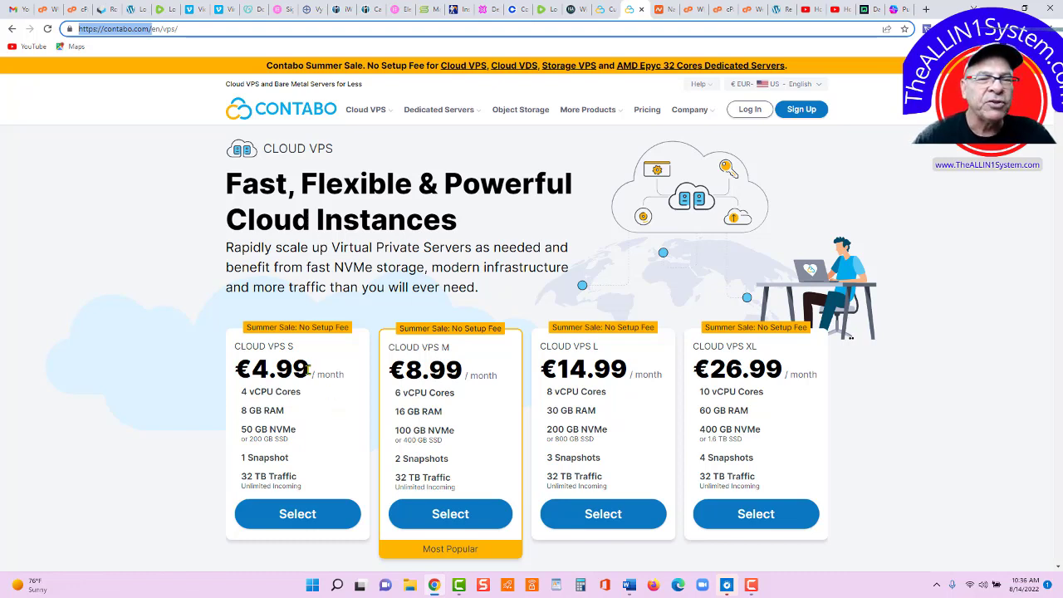
{"action": "left_click_drag", "start_coordinate": [309, 369], "coordinate": [235, 374]}
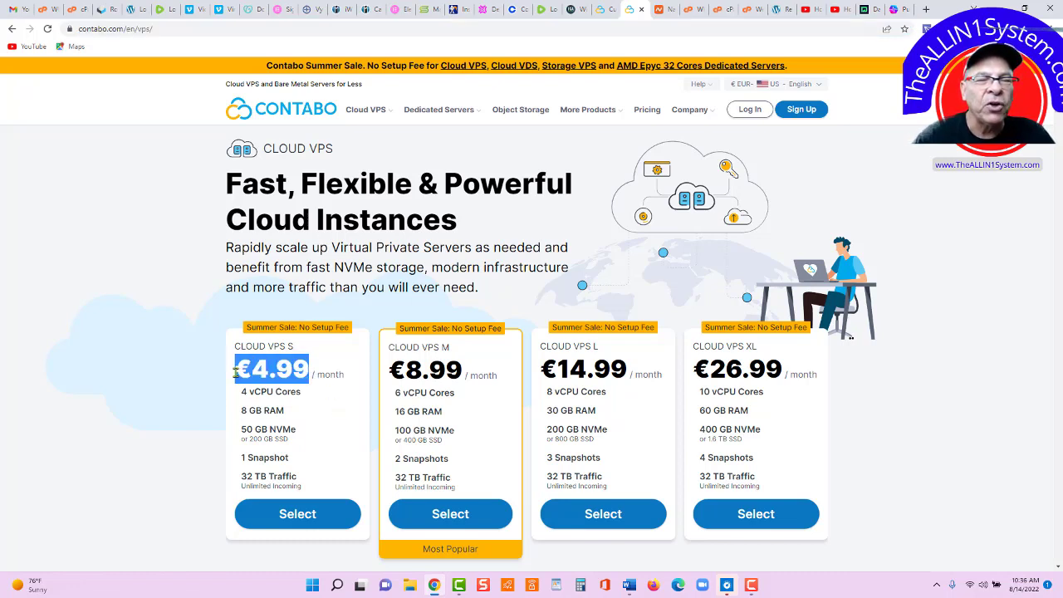
{"action": "left_click", "coordinate": [330, 409]}
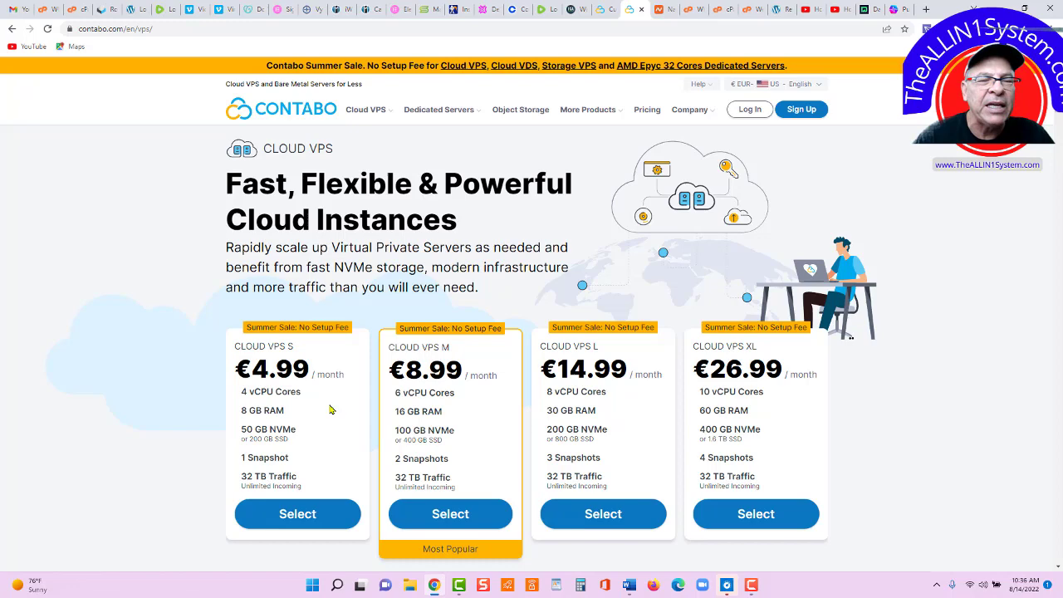
{"action": "left_click", "coordinate": [299, 517]}
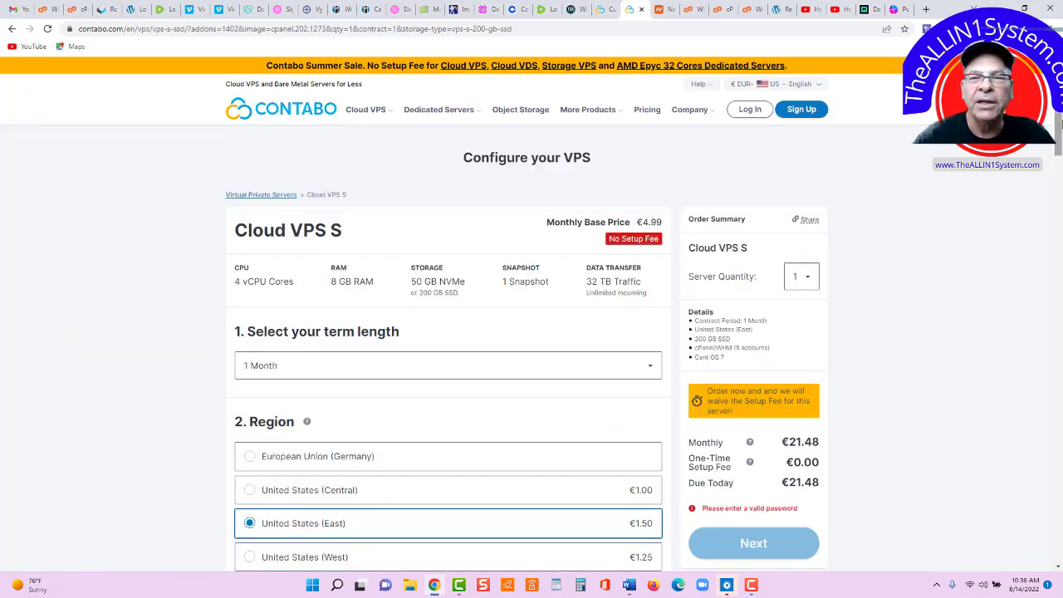
Set the VPS term length to 1 Month
{"action": "scroll", "coordinate": [572, 249], "scroll_direction": "down", "scroll_amount": 2}
{"action": "left_click", "coordinate": [572, 196]}
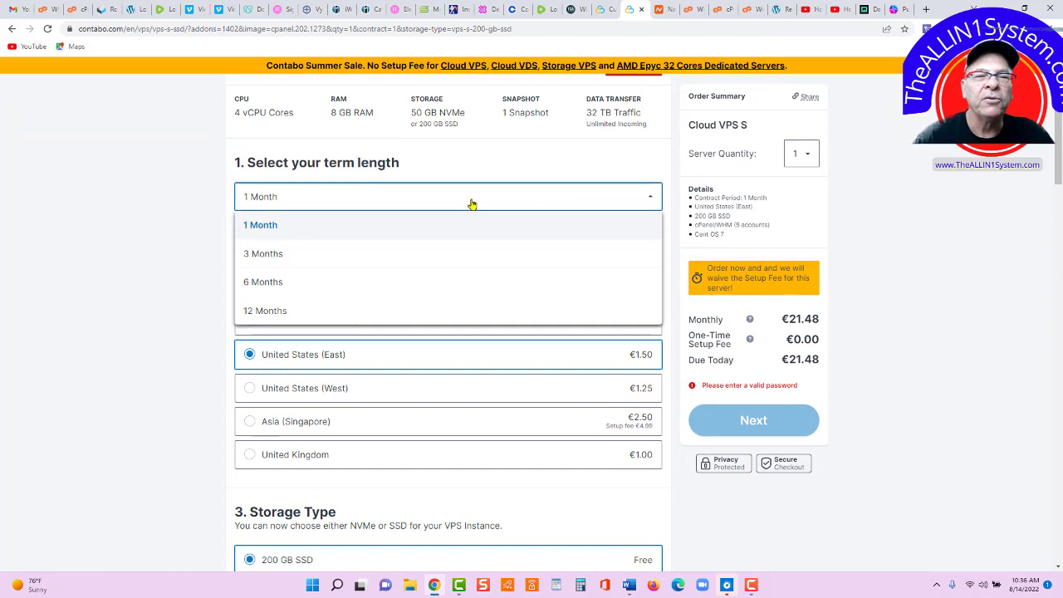
{"action": "left_click", "coordinate": [473, 230]}
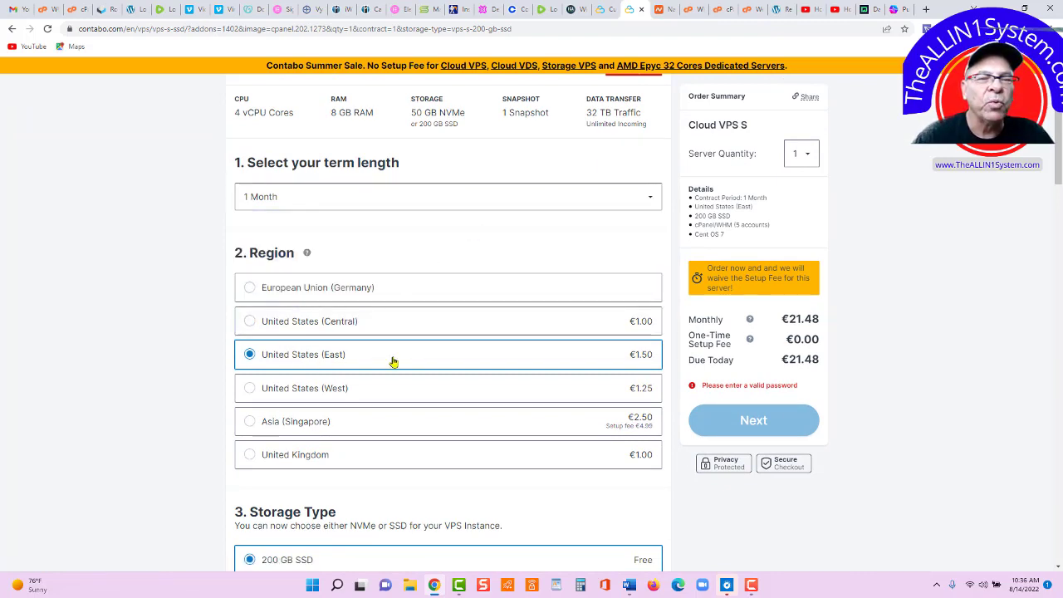
Review the region, storage type and image options, highlighting the cPanel price and the amount due in the order summary
{"action": "scroll", "coordinate": [783, 217], "scroll_direction": "down", "scroll_amount": 4}
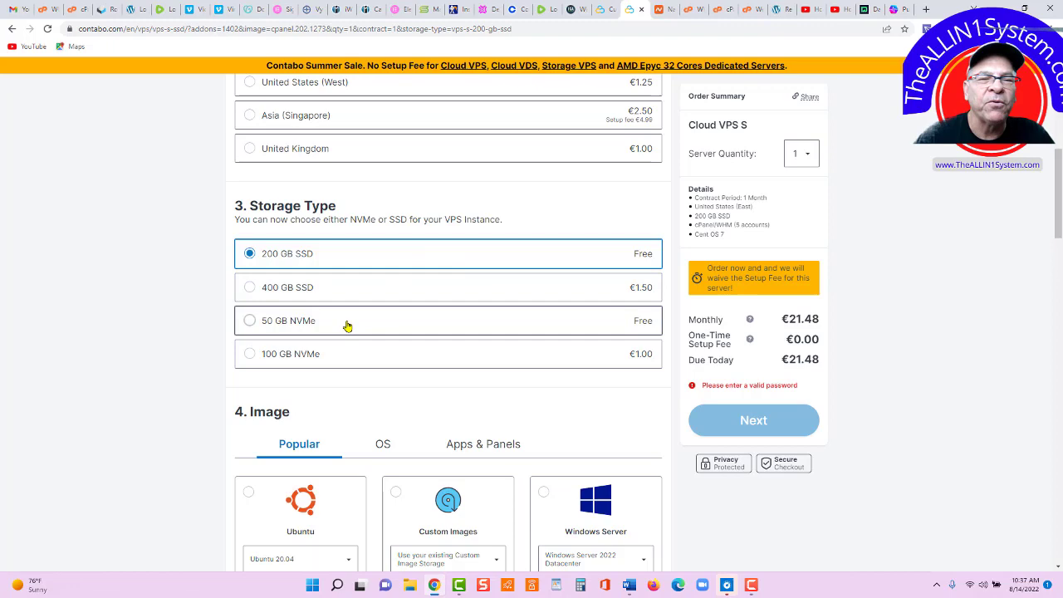
{"action": "scroll", "coordinate": [1059, 249], "scroll_direction": "down", "scroll_amount": 3}
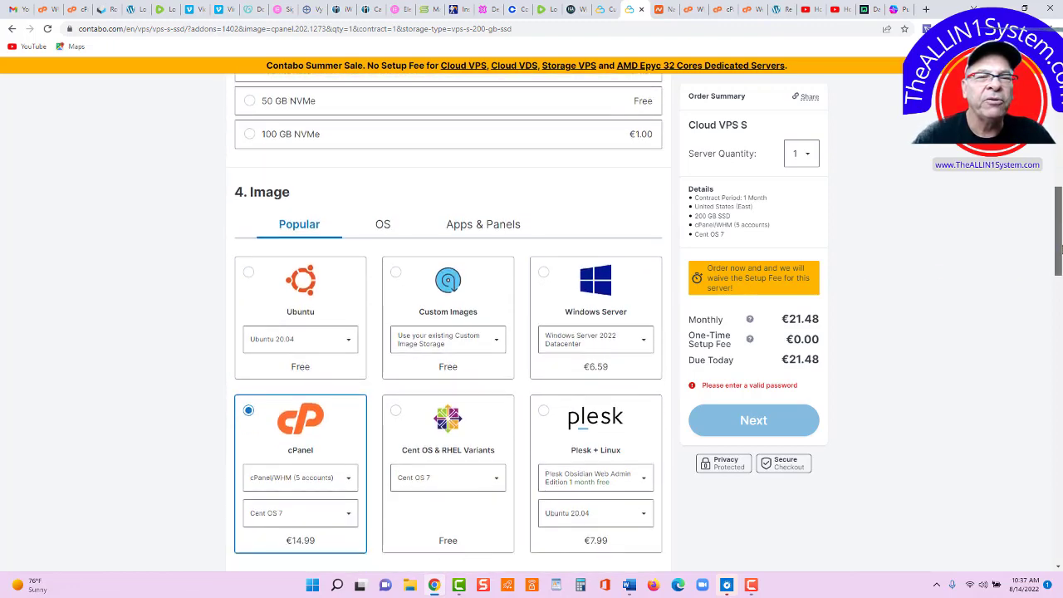
{"action": "scroll", "coordinate": [1059, 249], "scroll_direction": "down", "scroll_amount": 1}
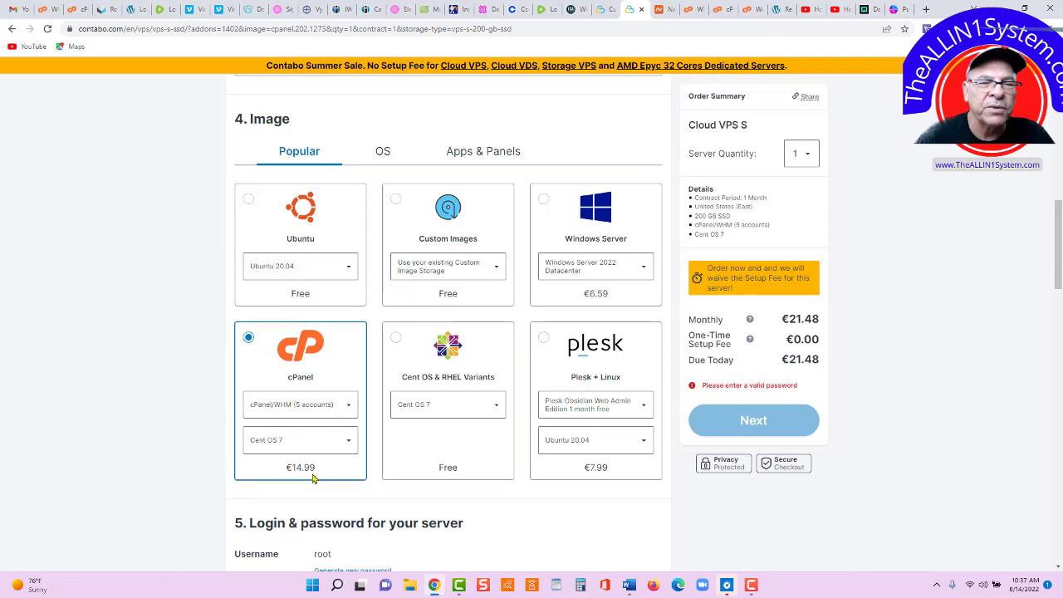
{"action": "left_click_drag", "start_coordinate": [315, 469], "coordinate": [285, 468]}
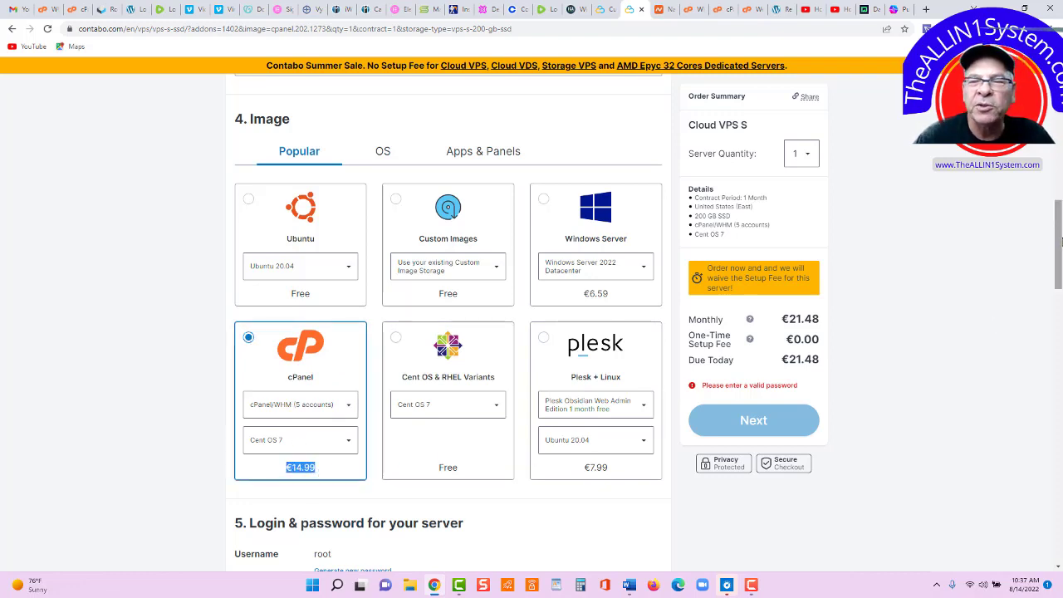
{"action": "scroll", "coordinate": [1059, 249], "scroll_direction": "down", "scroll_amount": 1}
{"action": "left_click_drag", "start_coordinate": [818, 359], "coordinate": [780, 360]}
{"action": "left_click", "coordinate": [779, 360]}
Examine the server password field and the remaining configuration sections, ending back at the start of the VPS configuration page
{"action": "mouse_move", "coordinate": [1059, 228]}
{"action": "left_mouse_down"}
{"action": "mouse_move", "coordinate": [1060, 286]}
{"action": "mouse_move", "coordinate": [1059, 247]}
{"action": "left_mouse_up"}
{"action": "left_click", "coordinate": [388, 394]}
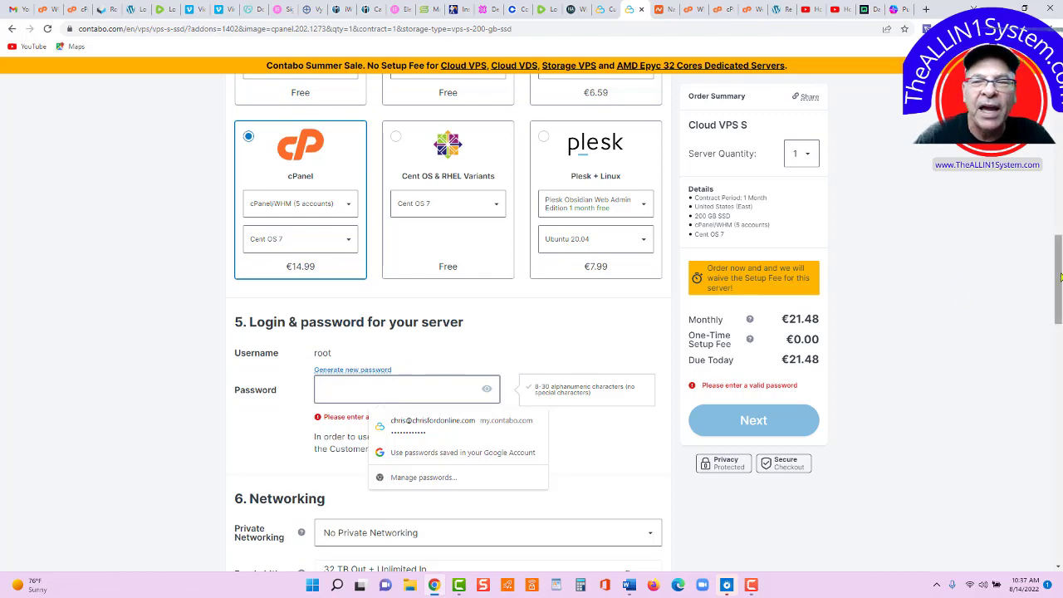
{"action": "scroll", "coordinate": [1058, 274], "scroll_direction": "down", "scroll_amount": 3}
{"action": "scroll", "coordinate": [1058, 274], "scroll_direction": "up", "scroll_amount": 4}
{"action": "left_click_drag", "start_coordinate": [1058, 224], "coordinate": [1059, 122]}
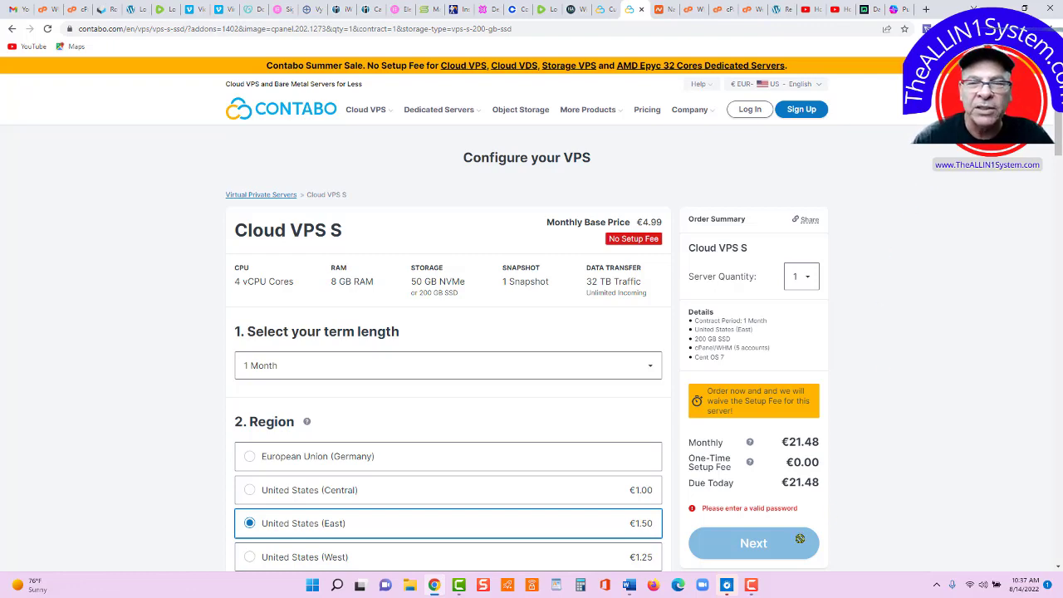
In Gmail, examine Contabo's "Your login data!" message, highlighting its subject and the VPS IP address
{"action": "left_click", "coordinate": [751, 585]}
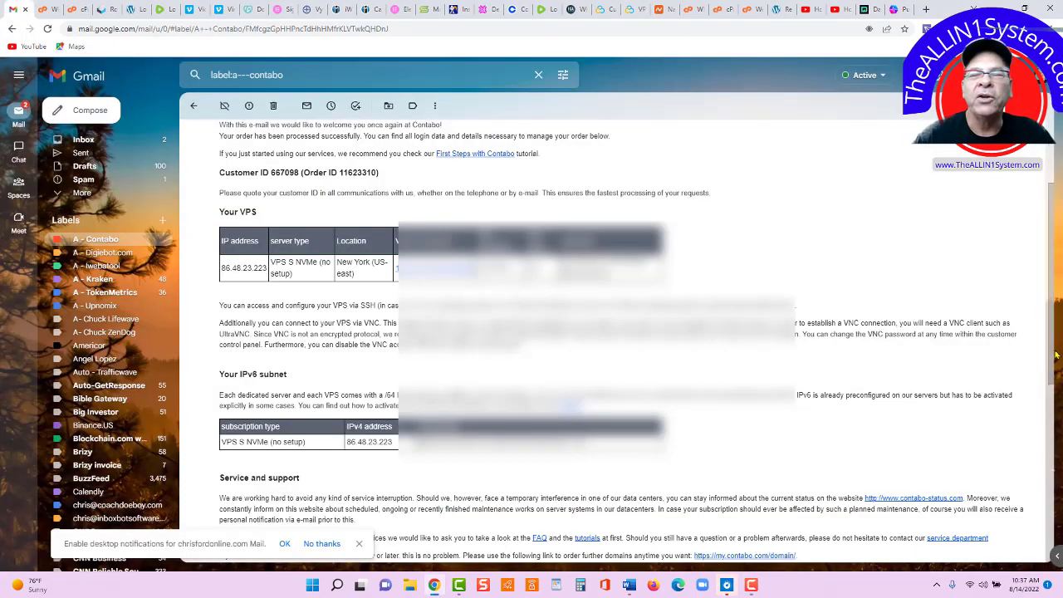
{"action": "left_click_drag", "start_coordinate": [1054, 355], "coordinate": [1048, 249]}
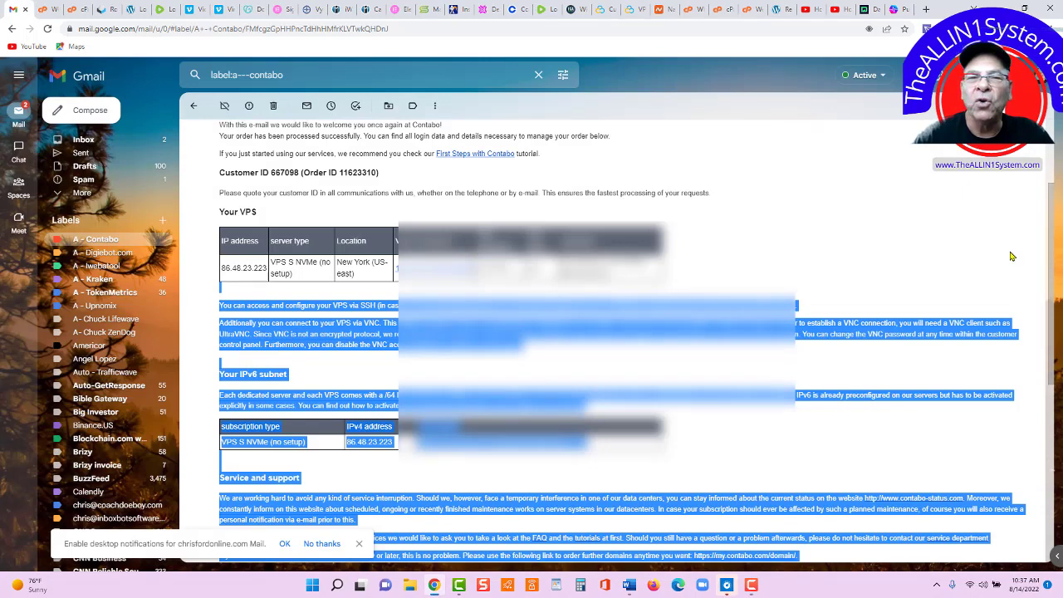
{"action": "left_click", "coordinate": [1011, 257]}
{"action": "scroll", "coordinate": [1051, 267], "scroll_direction": "up", "scroll_amount": 2}
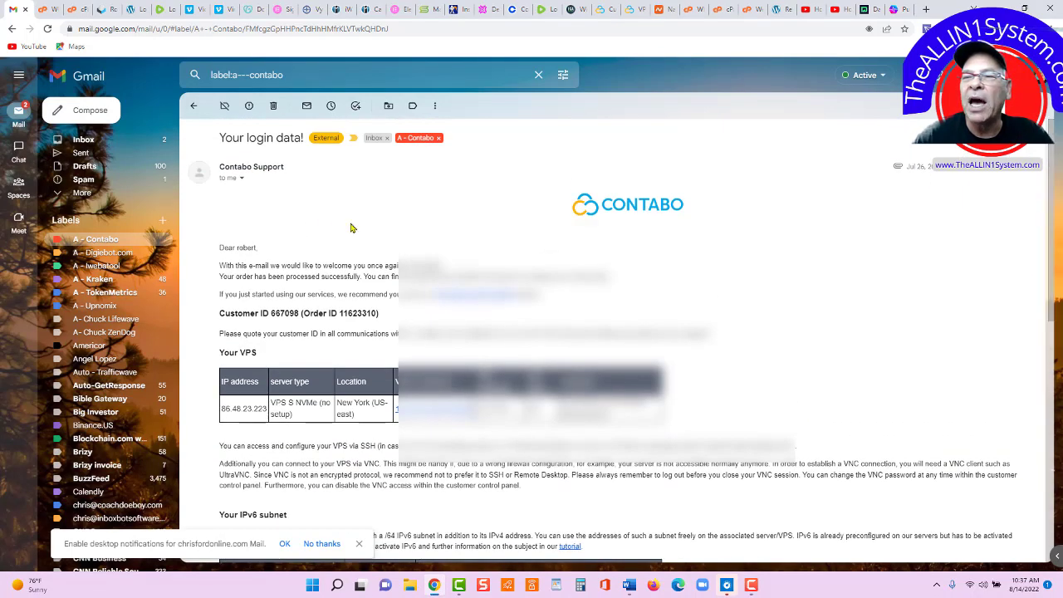
{"action": "left_click_drag", "start_coordinate": [304, 143], "coordinate": [215, 150]}
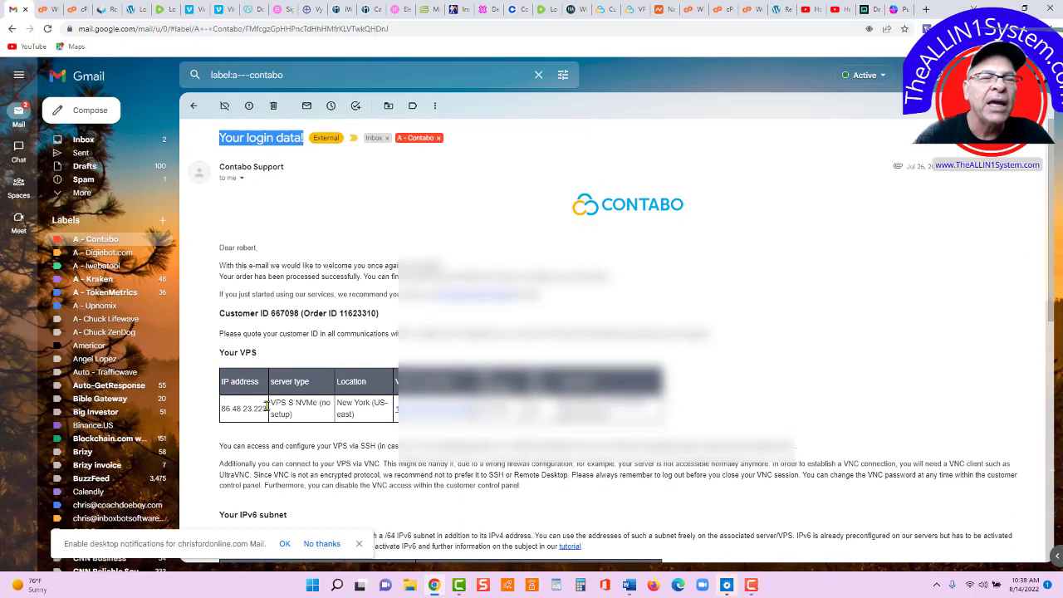
{"action": "left_click_drag", "start_coordinate": [266, 406], "coordinate": [219, 411]}
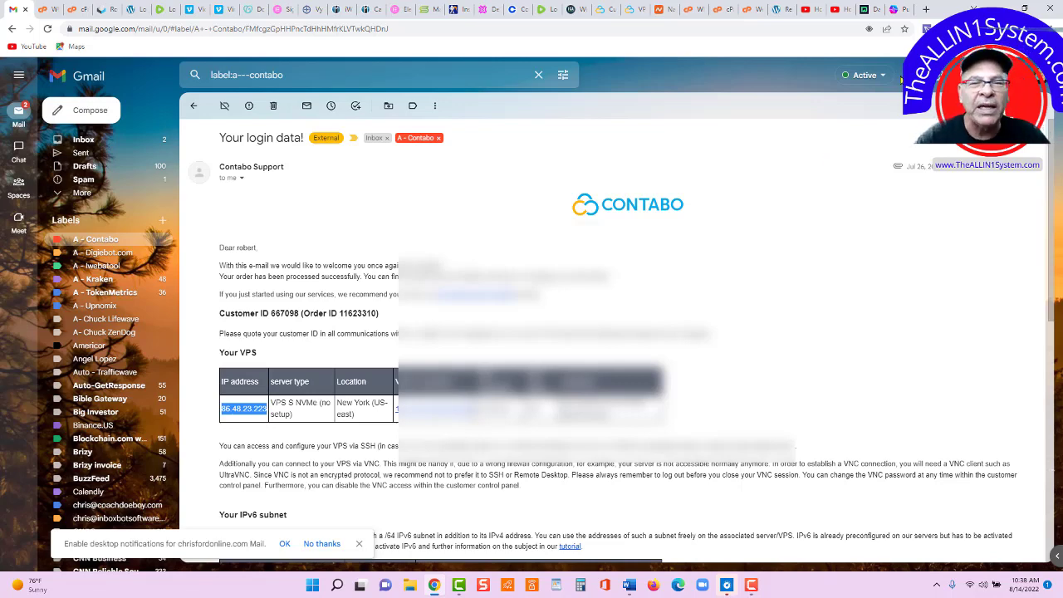
Open mxtoolbox.com in a new browser tab and go to its Blacklists tool
{"action": "left_click", "coordinate": [925, 9]}
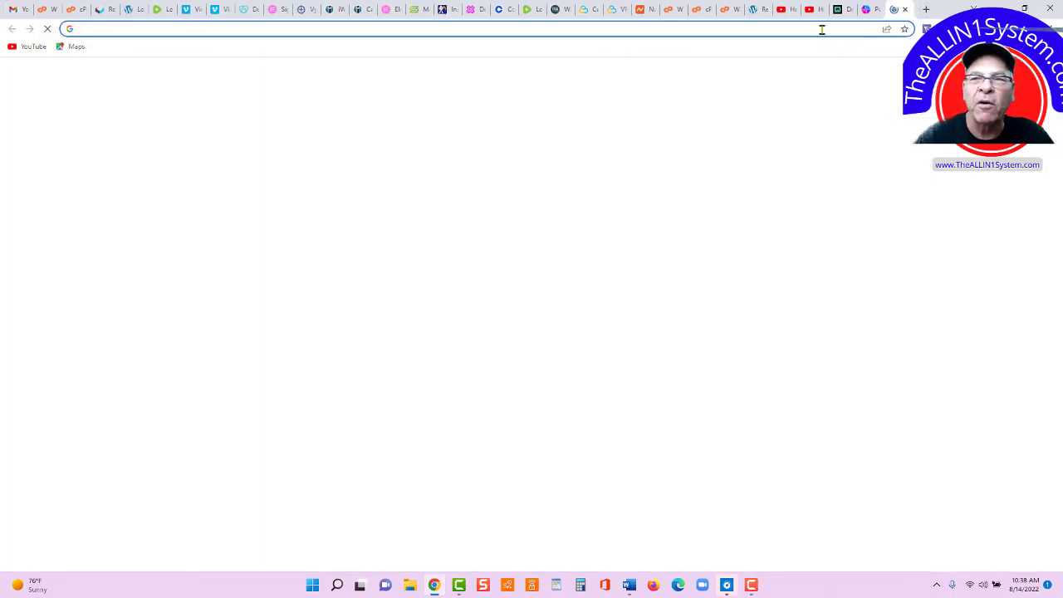
{"action": "left_click", "coordinate": [821, 29]}
{"action": "type", "text": "mxto"}
{"action": "key", "text": "Return"}
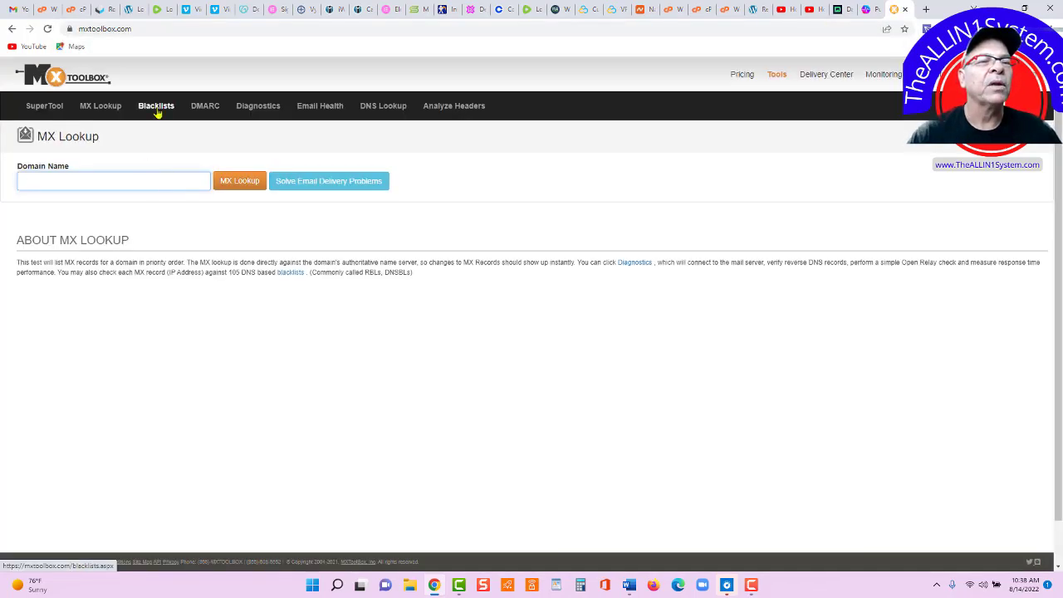
{"action": "left_click", "coordinate": [157, 112]}
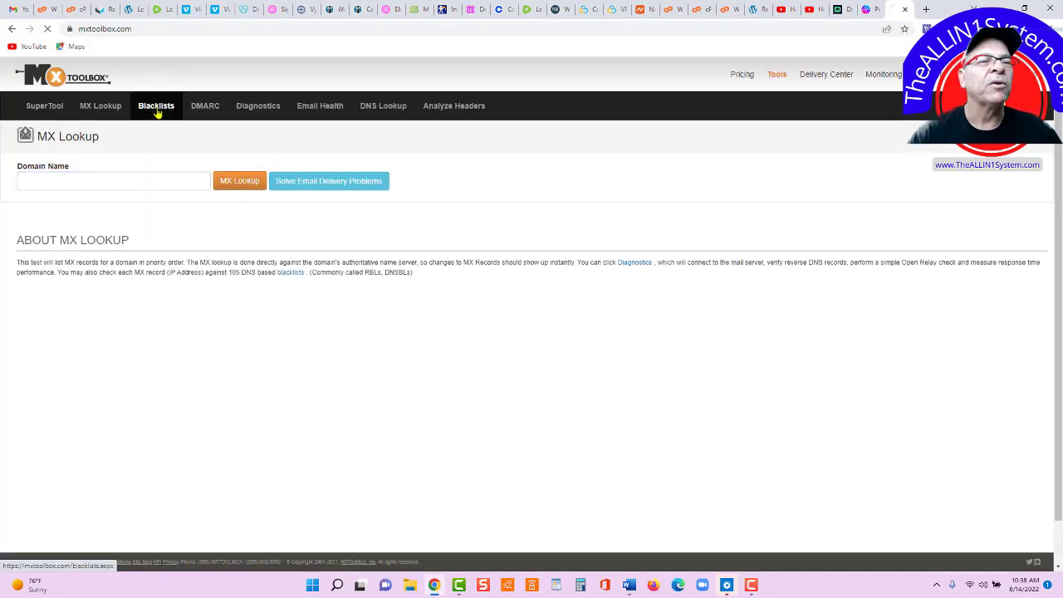
Run a blacklist check on the server IP 86.48.23.223
{"action": "left_click", "coordinate": [133, 182]}
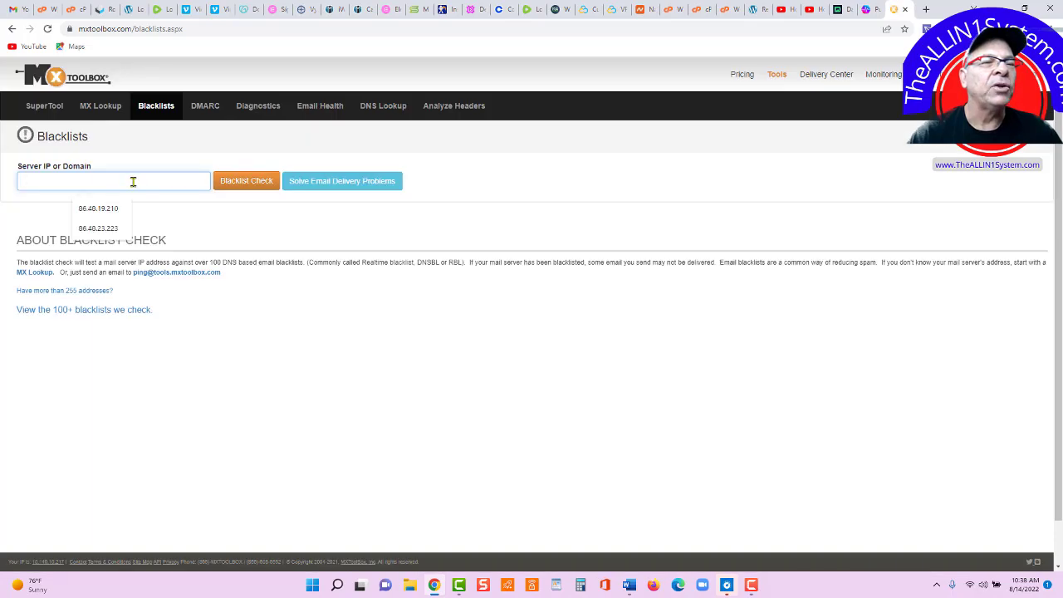
{"action": "key", "text": "Down"}
{"action": "key", "text": "Down"}
{"action": "key", "text": "Return"}
{"action": "left_click", "coordinate": [254, 183]}
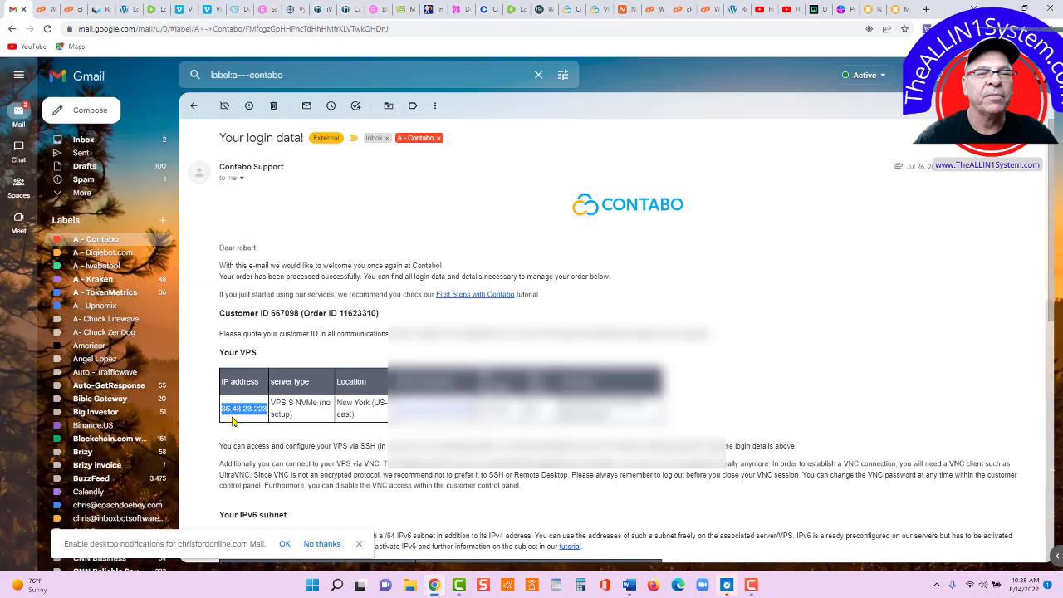
Return to the Namecheap dashboard and open the management page for theallin1system.com
{"action": "left_click", "coordinate": [633, 17]}
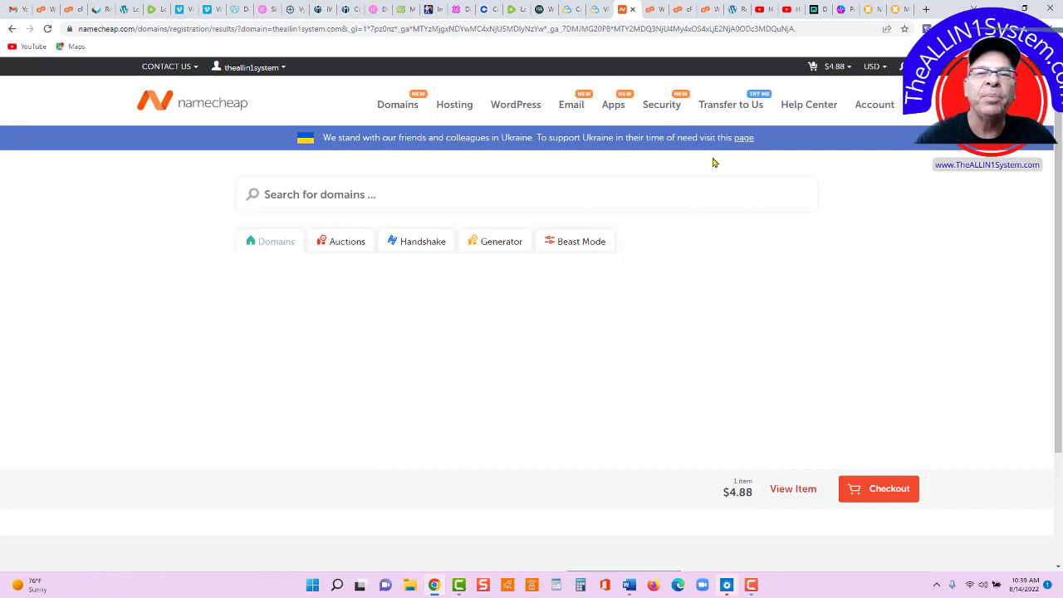
{"action": "left_click", "coordinate": [855, 136]}
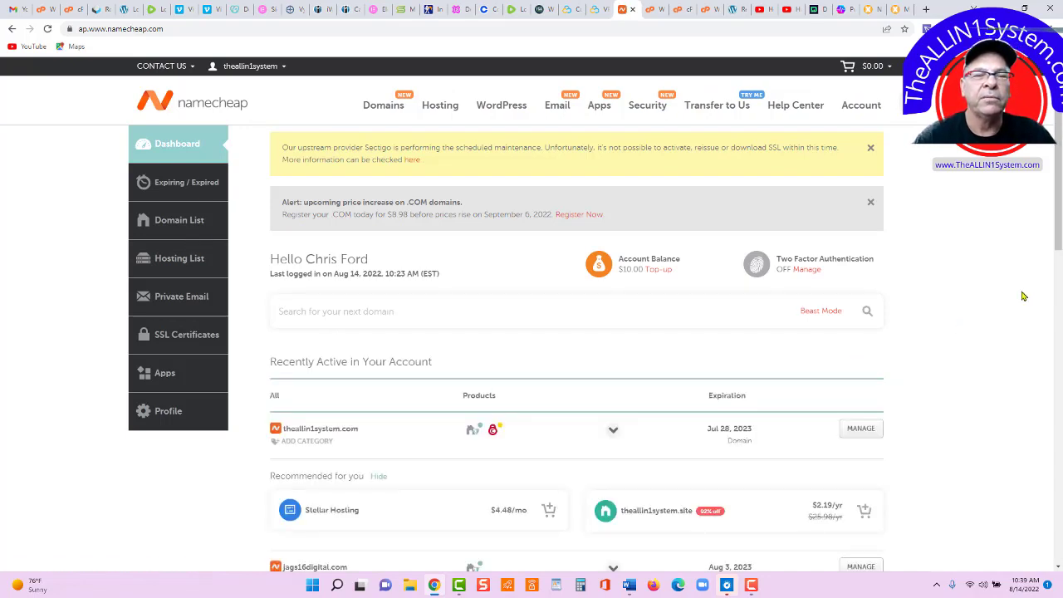
{"action": "scroll", "coordinate": [488, 217], "scroll_direction": "down", "scroll_amount": 1}
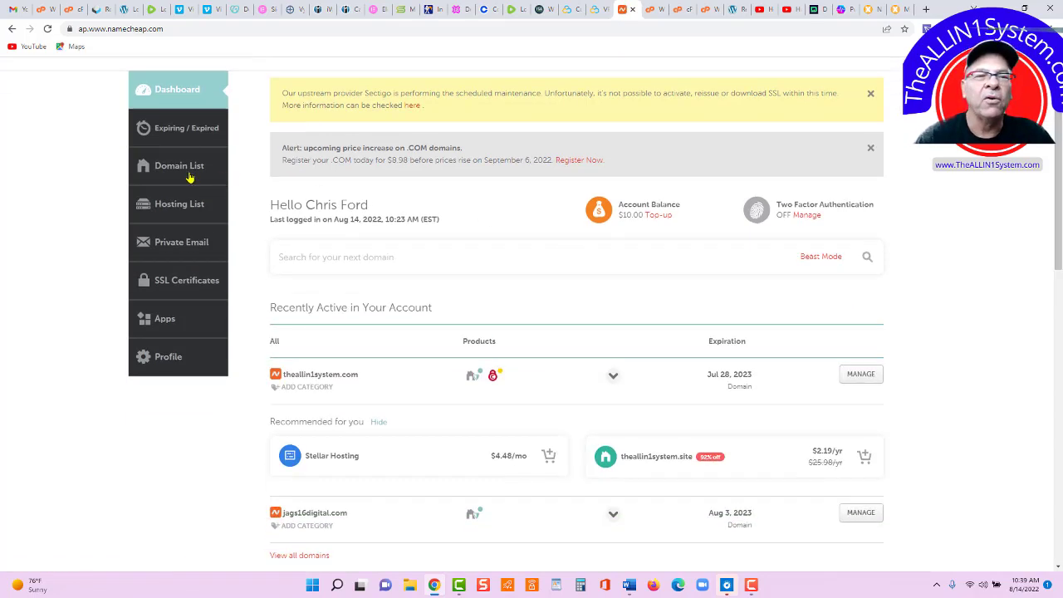
{"action": "left_click", "coordinate": [860, 373]}
{"action": "scroll", "coordinate": [1059, 147], "scroll_direction": "down", "scroll_amount": 1}
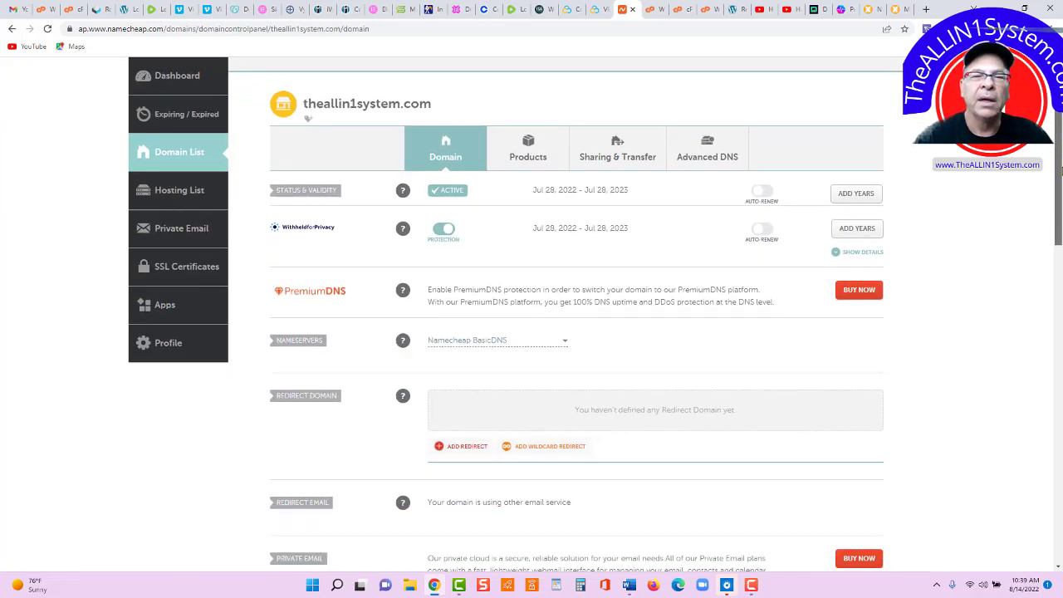
{"action": "scroll", "coordinate": [780, 166], "scroll_direction": "down", "scroll_amount": 1}
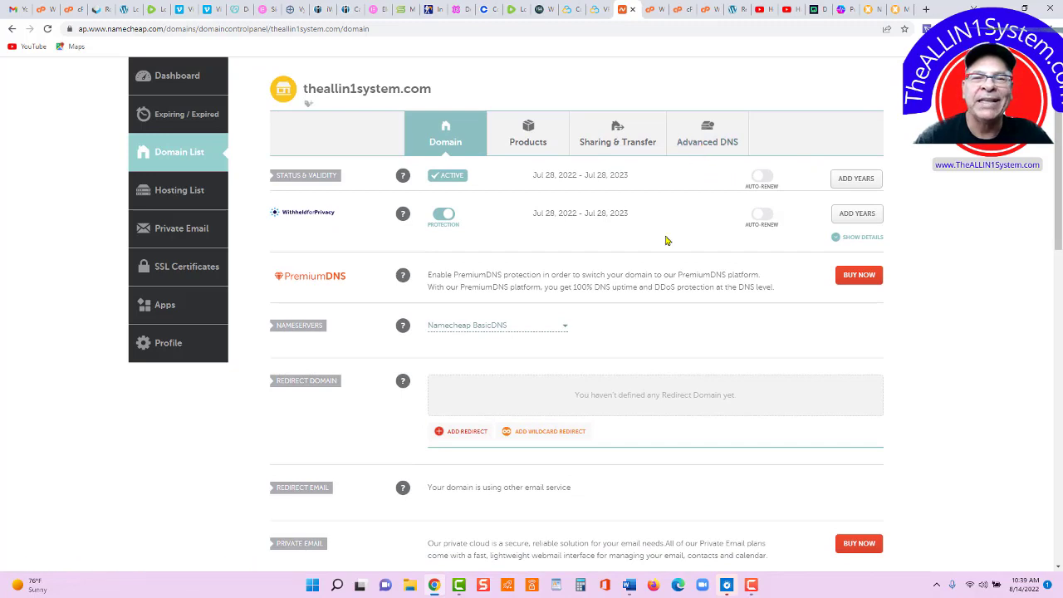
Examine the domain's Redirect Email section on the management page, highlighting its email service status text
{"action": "scroll", "coordinate": [652, 344], "scroll_direction": "down", "scroll_amount": 2}
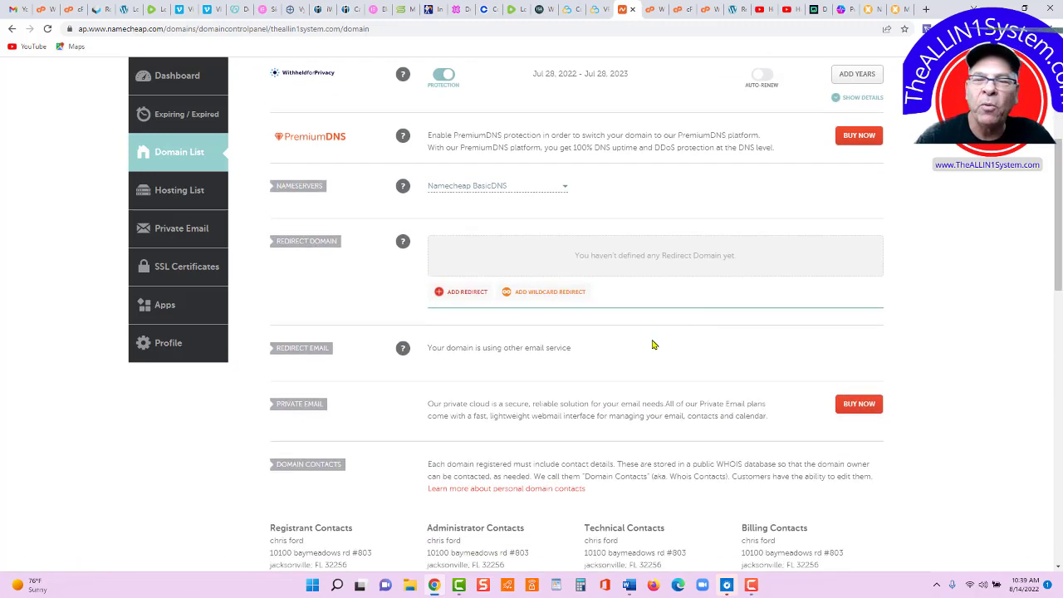
{"action": "left_click_drag", "start_coordinate": [573, 351], "coordinate": [428, 357]}
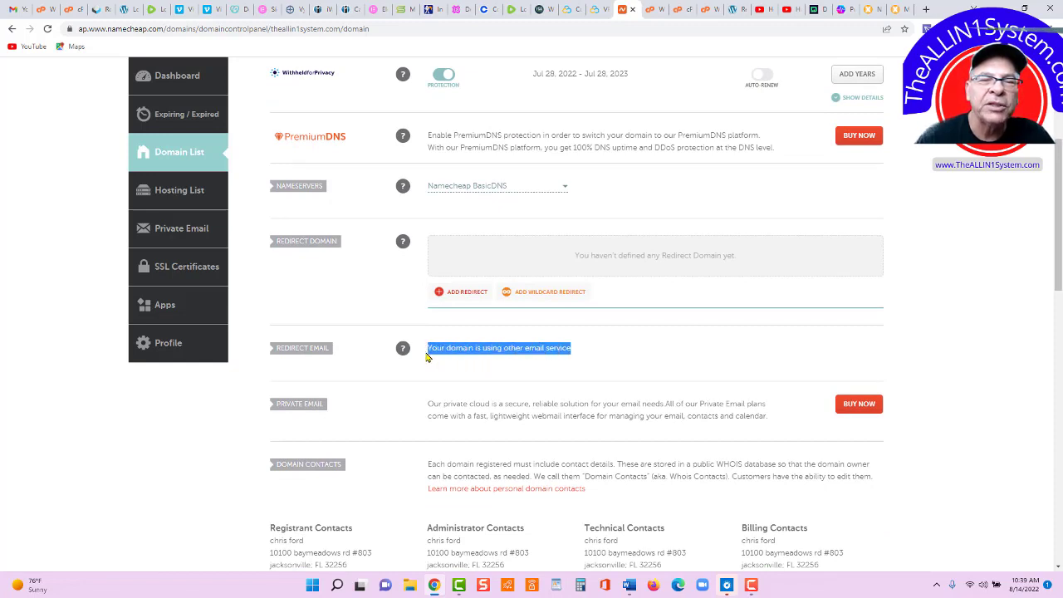
{"action": "left_click", "coordinate": [577, 355]}
{"action": "left_click_drag", "start_coordinate": [572, 352], "coordinate": [423, 354]}
{"action": "left_click", "coordinate": [582, 353]}
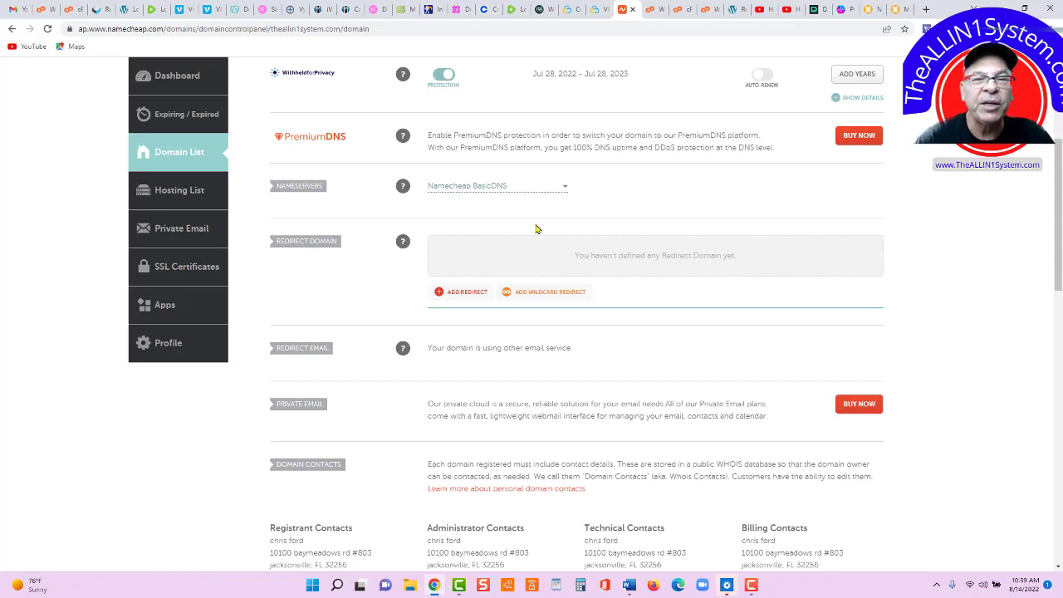
Open the Nameservers choices for theallin1system.com to view the available DNS options
{"action": "left_click", "coordinate": [523, 190]}
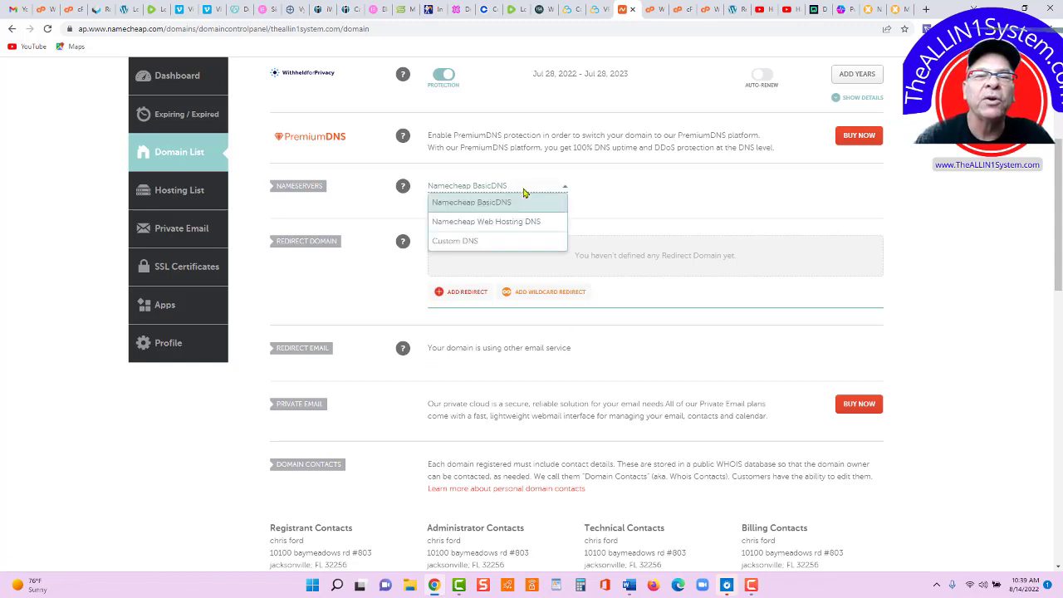
{"action": "left_click", "coordinate": [523, 192]}
{"action": "left_click", "coordinate": [523, 191]}
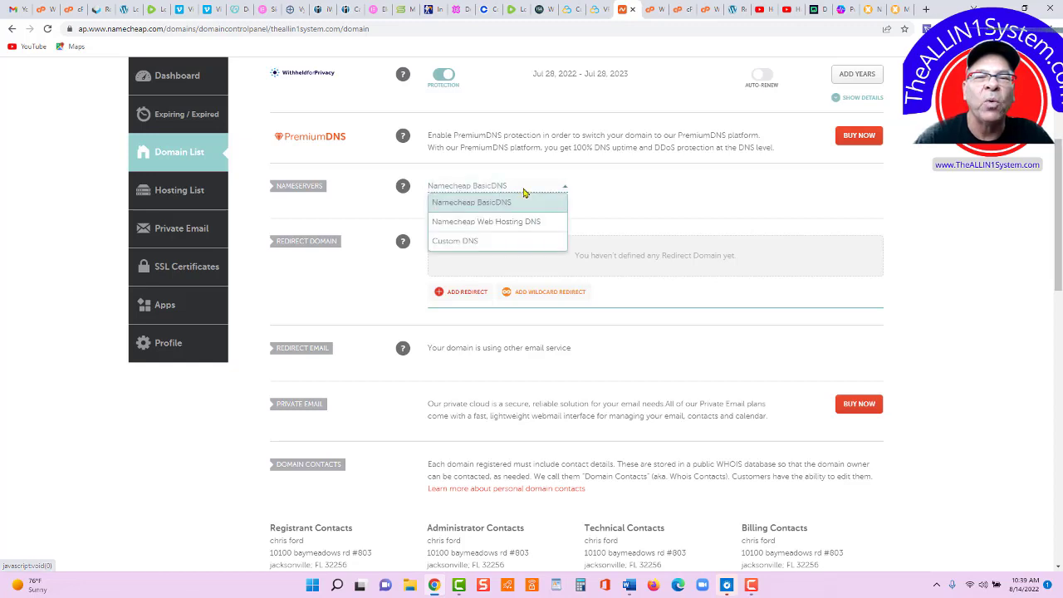
Open the Advanced DNS settings of theallin1system.com
{"action": "scroll", "coordinate": [1059, 241], "scroll_direction": "up", "scroll_amount": 1}
{"action": "scroll", "coordinate": [696, 194], "scroll_direction": "up", "scroll_amount": 2}
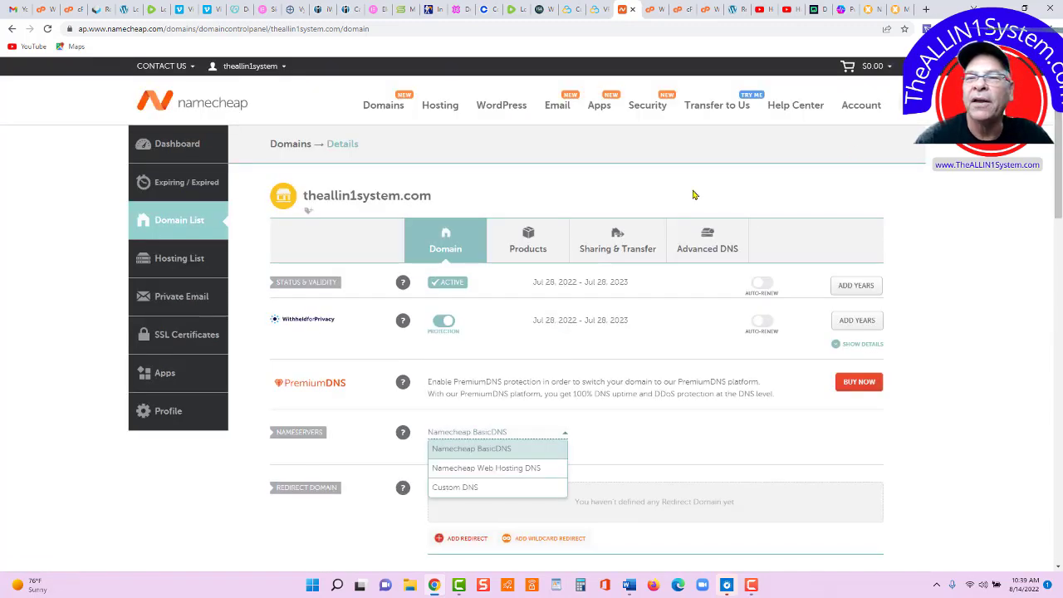
{"action": "left_click", "coordinate": [706, 255]}
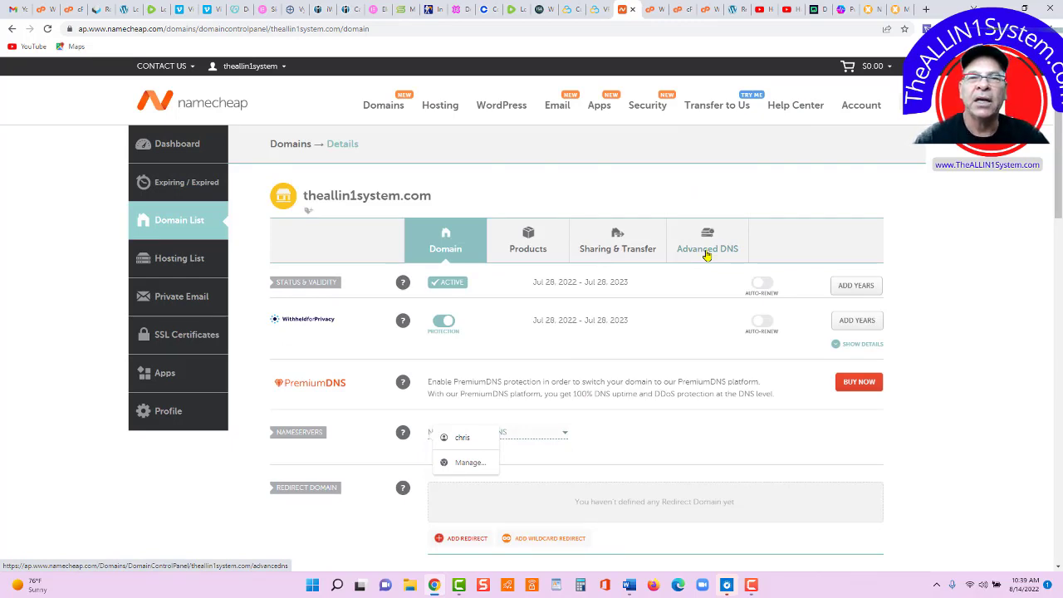
{"action": "left_click", "coordinate": [706, 255]}
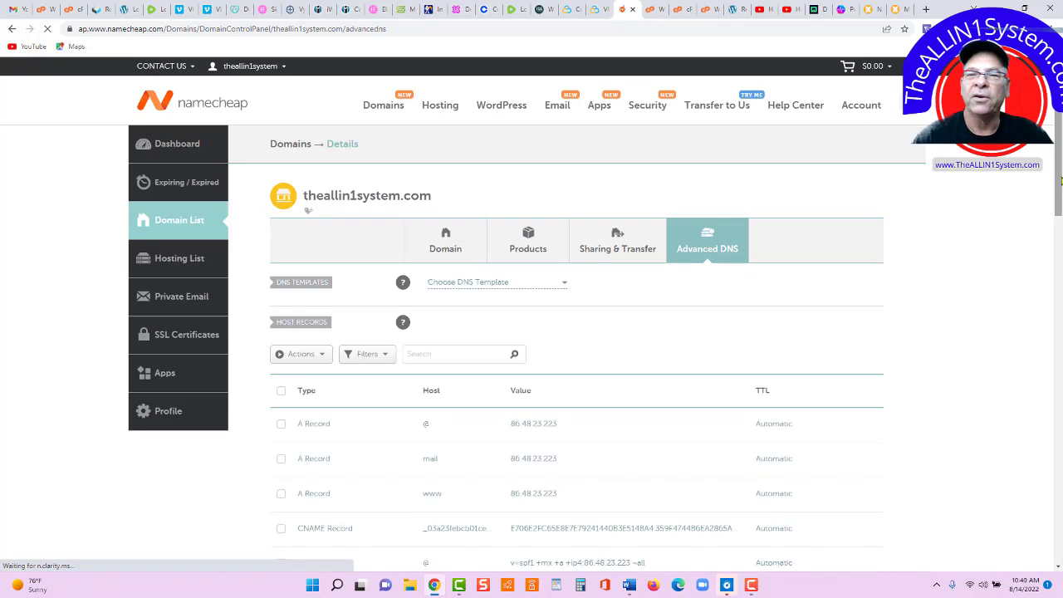
Open the @ A record's host and value for editing and compare its value with the VPS IP address in Contabo's Gmail message
{"action": "scroll", "coordinate": [728, 248], "scroll_direction": "down", "scroll_amount": 1}
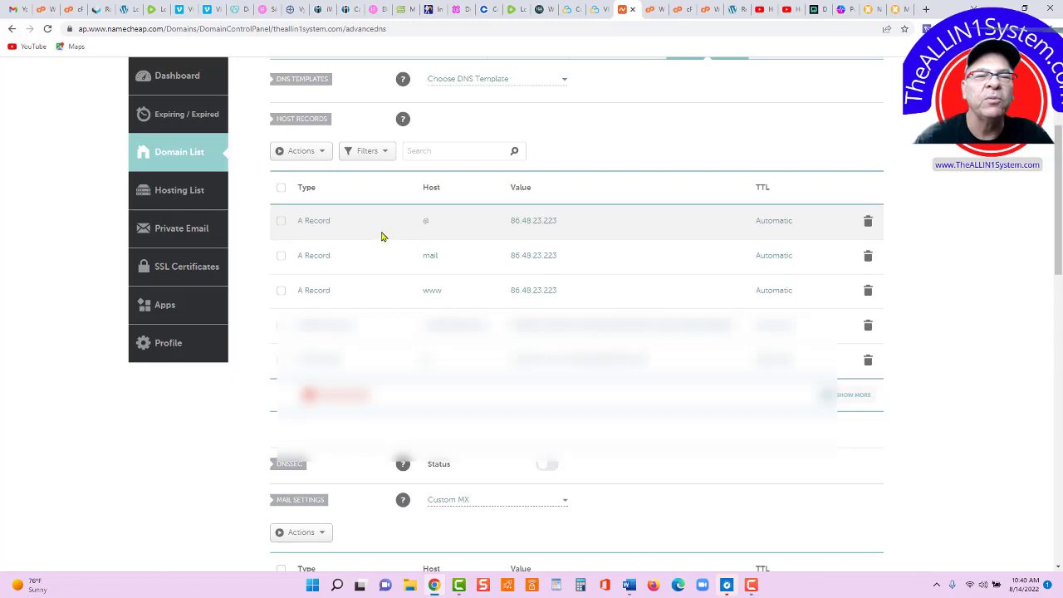
{"action": "left_click", "coordinate": [443, 227]}
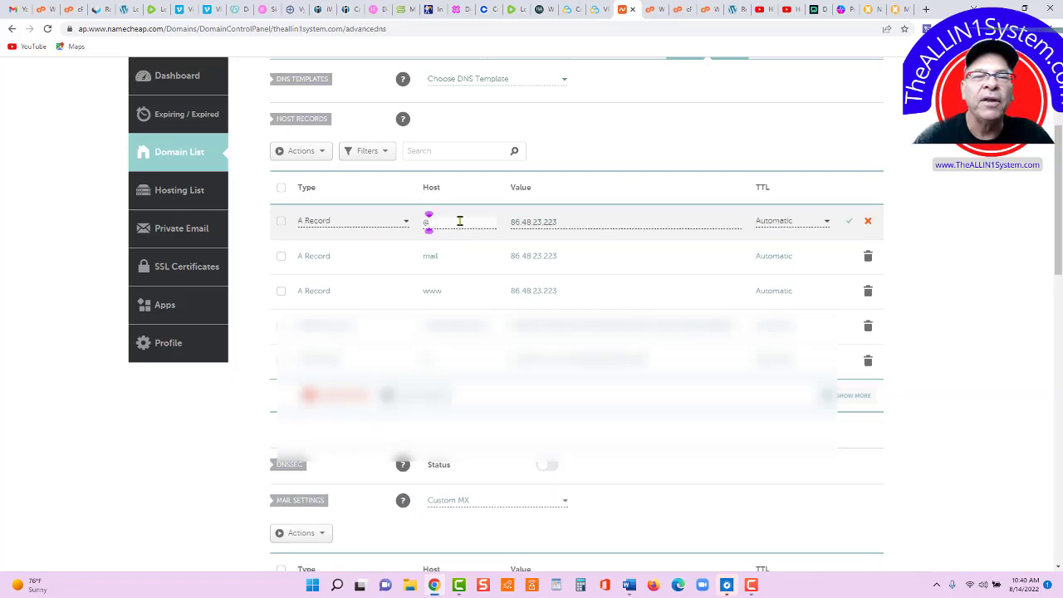
{"action": "left_click", "coordinate": [568, 224]}
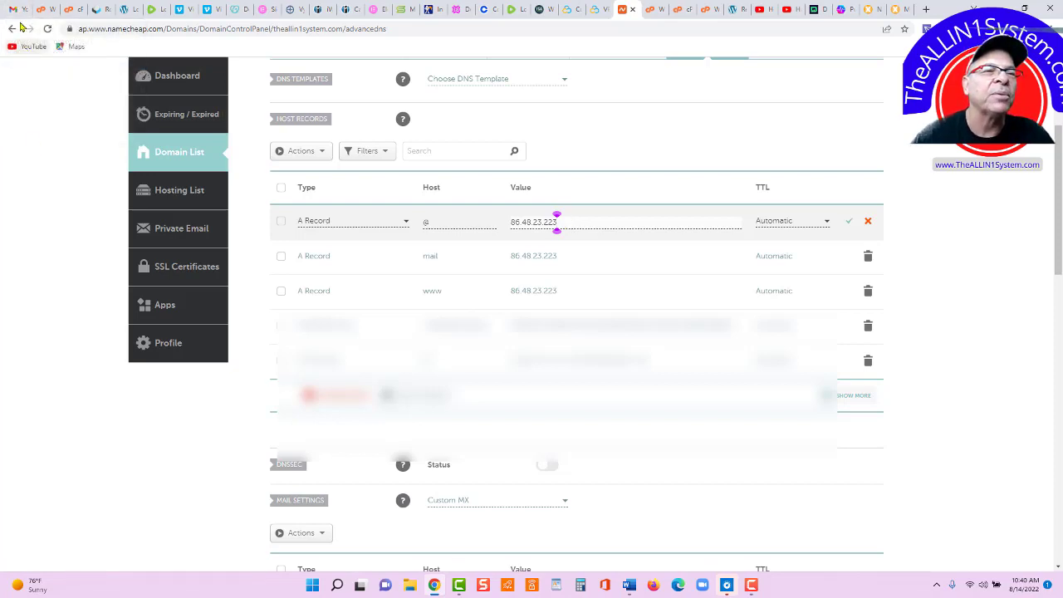
{"action": "left_click", "coordinate": [17, 15]}
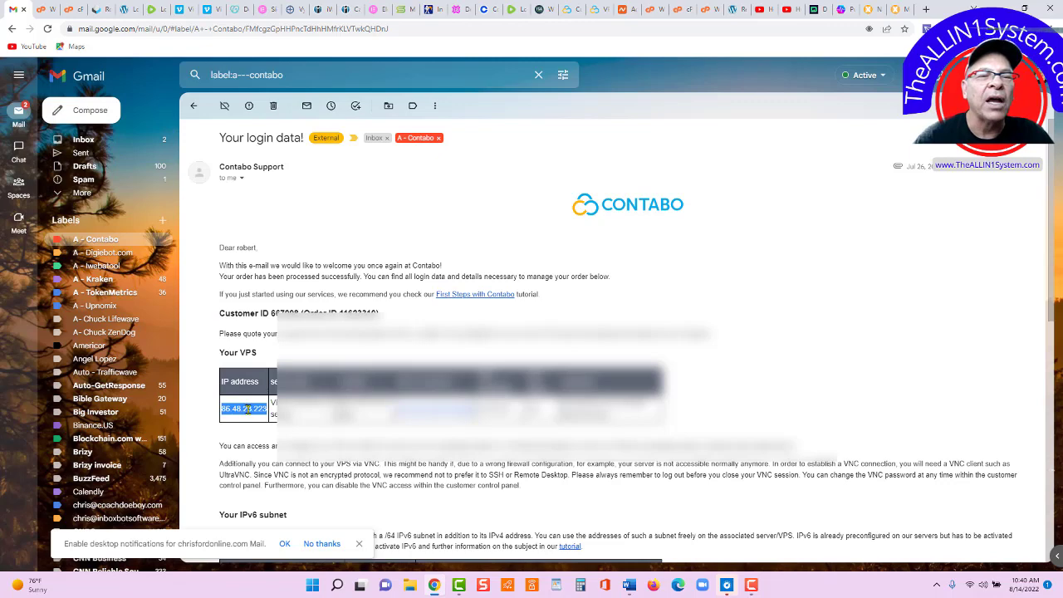
{"action": "left_click", "coordinate": [629, 10]}
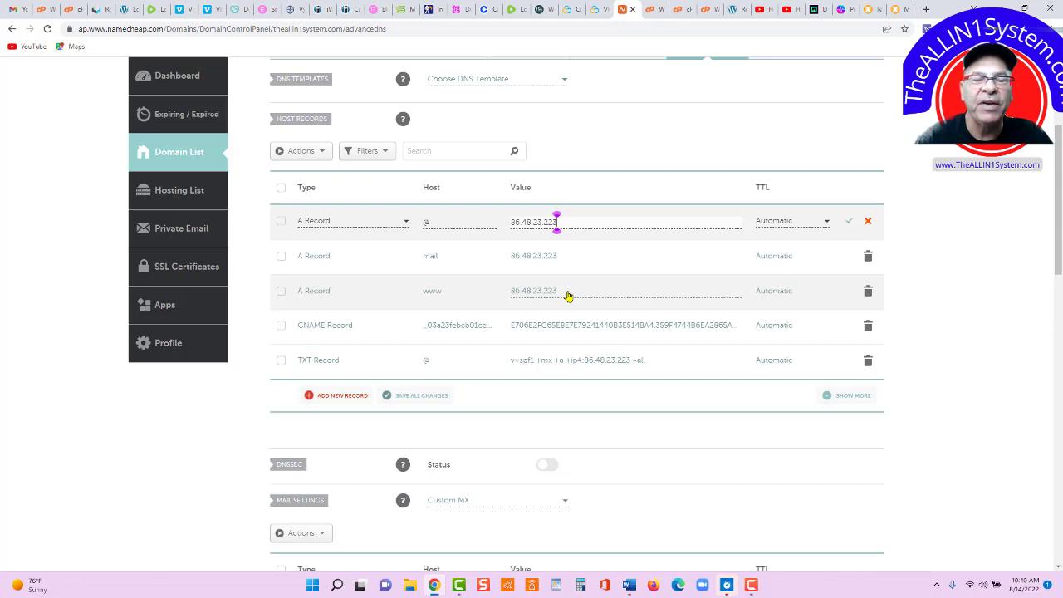
Look over the host records and switch to the "STEP BY STEP guide for allin1 system" document in Word
{"action": "left_click_drag", "start_coordinate": [1061, 233], "coordinate": [1060, 287]}
{"action": "scroll", "coordinate": [770, 228], "scroll_direction": "up", "scroll_amount": 3}
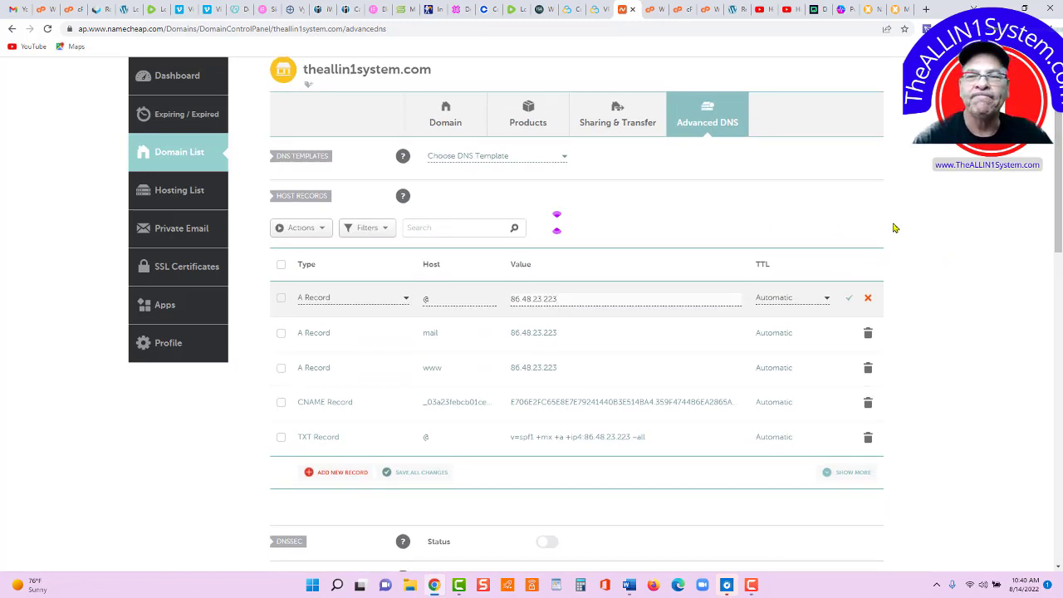
{"action": "key", "text": "alt+Tab"}
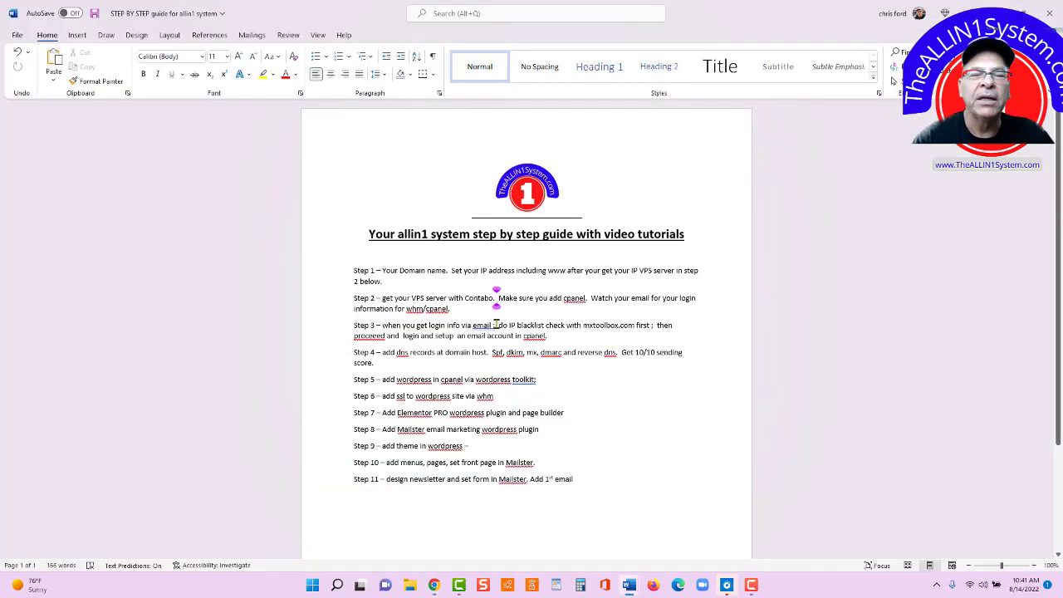